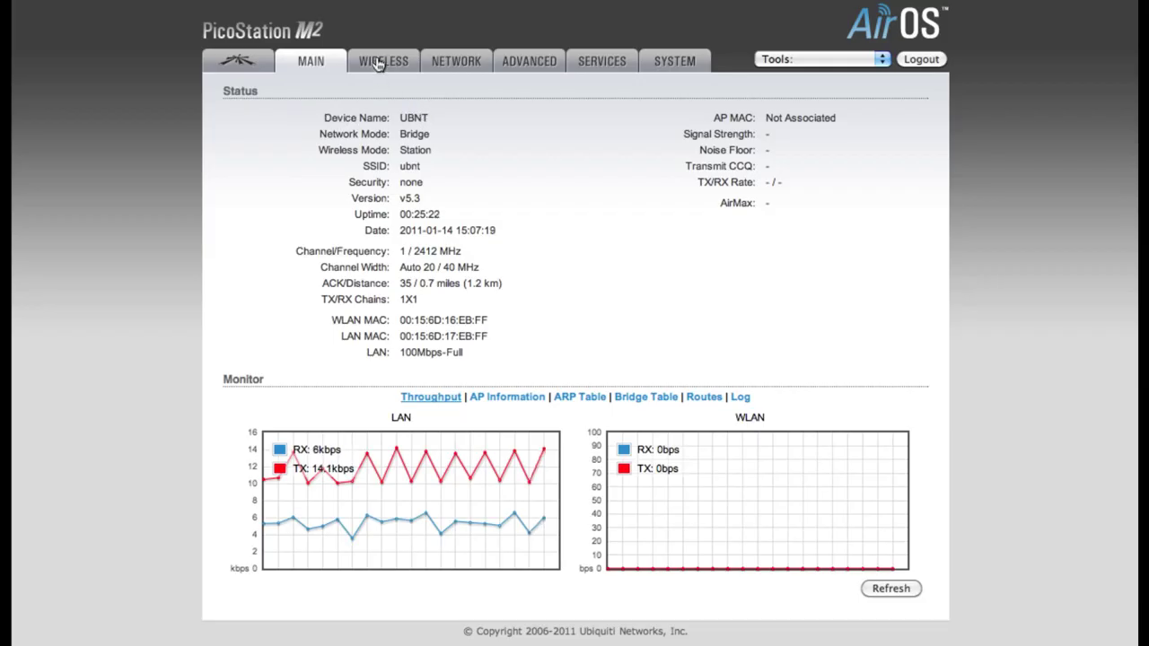
Set the wireless mode to Access Point in the basic wireless settings
left_click(378, 63)
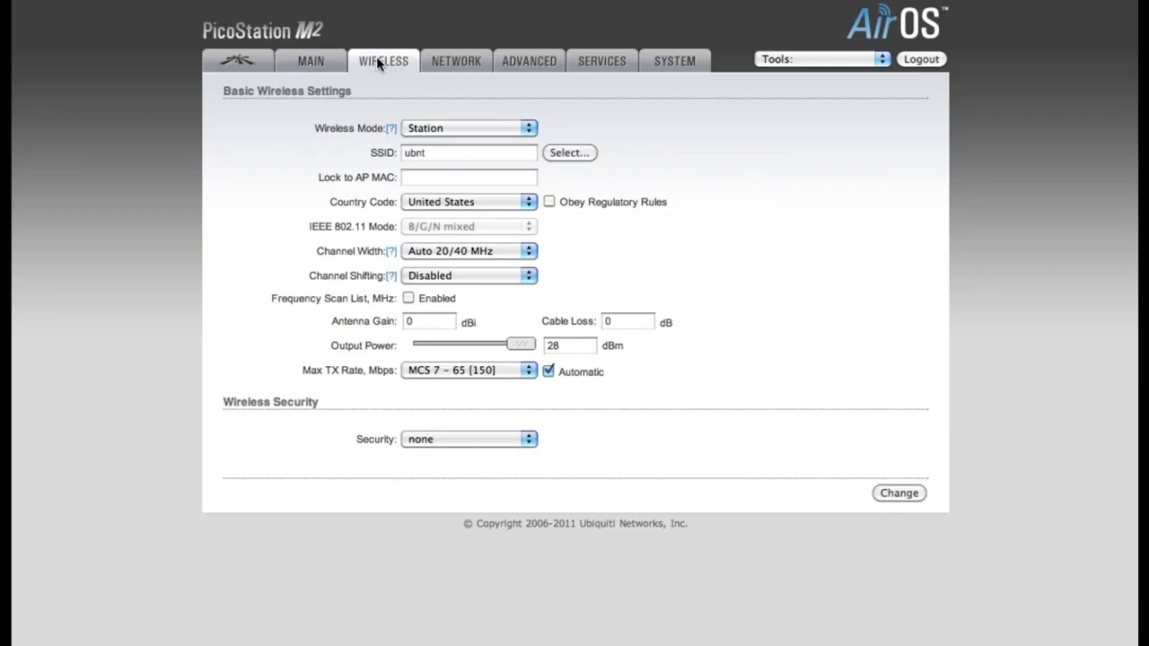
left_click(530, 128)
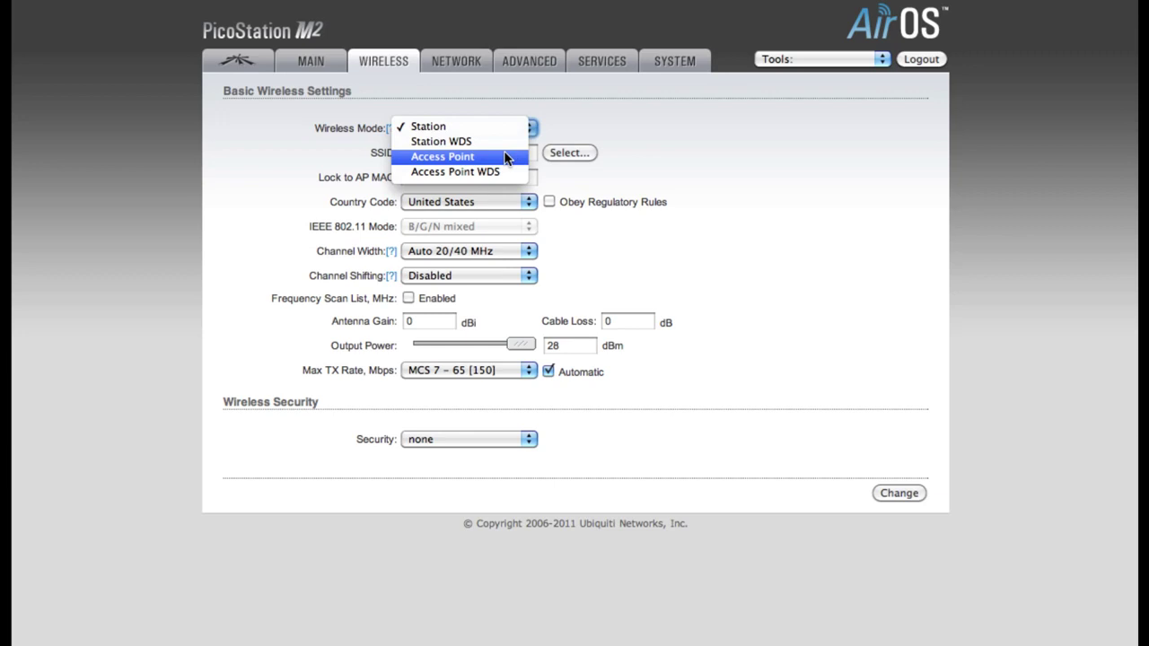
key("Escape")
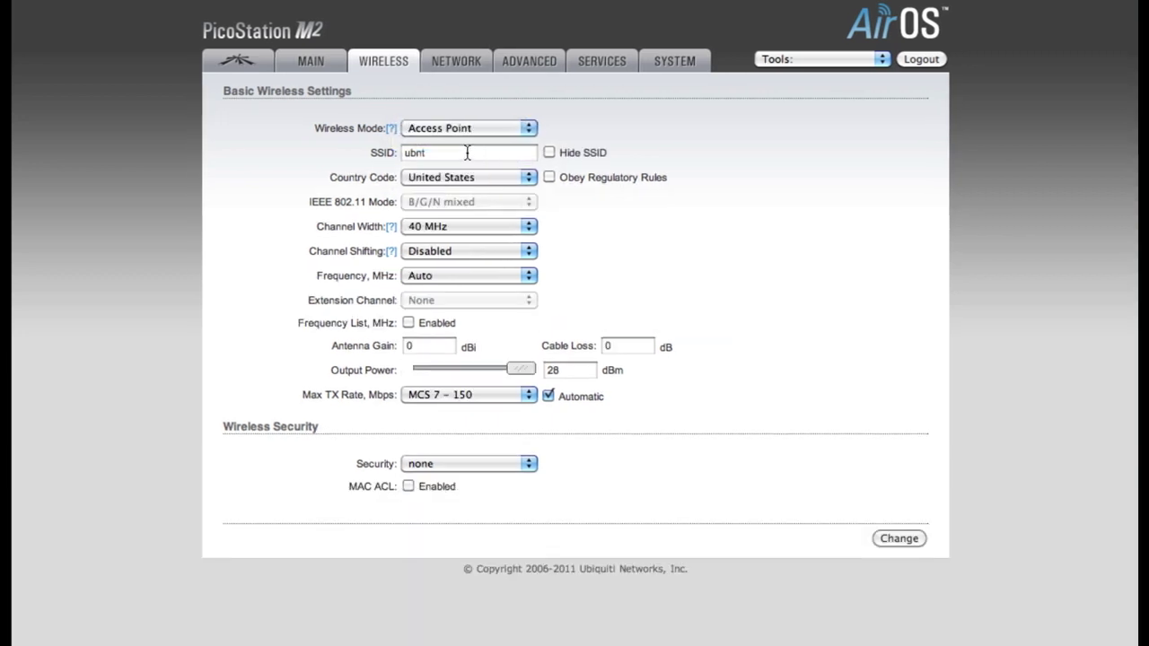
Replace the SSID with the owner's first name in possessive form followed by "AP"
left_click(467, 153)
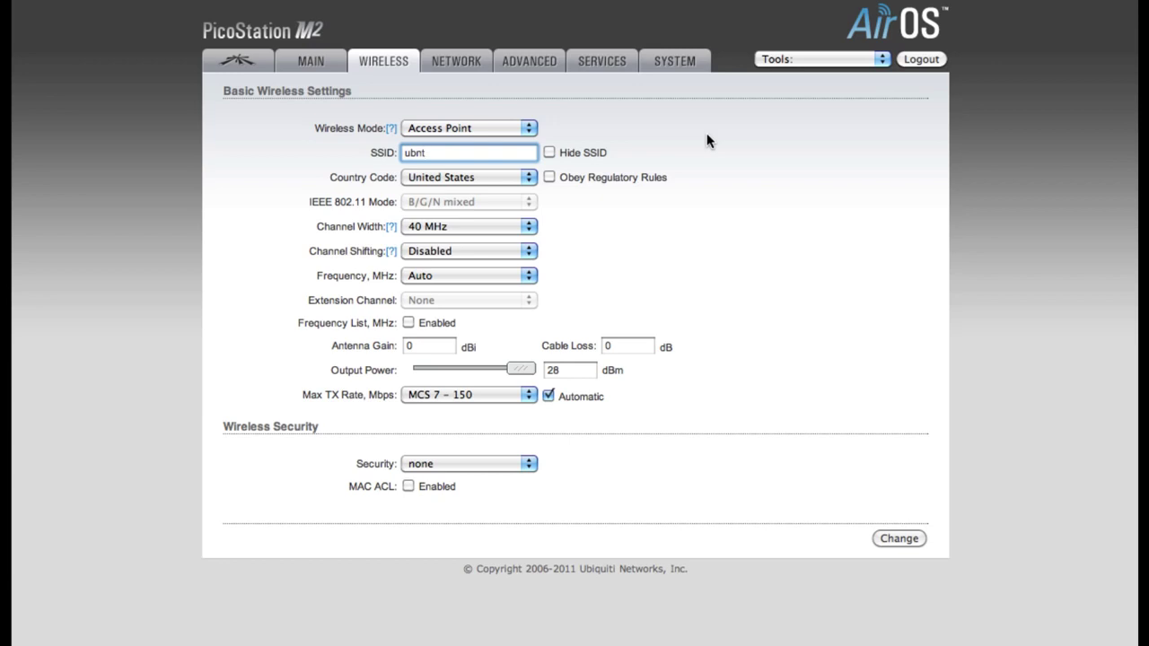
key("BackSpace")
key("BackSpace")
key("BackSpace")
key("BackSpace")
type("K")
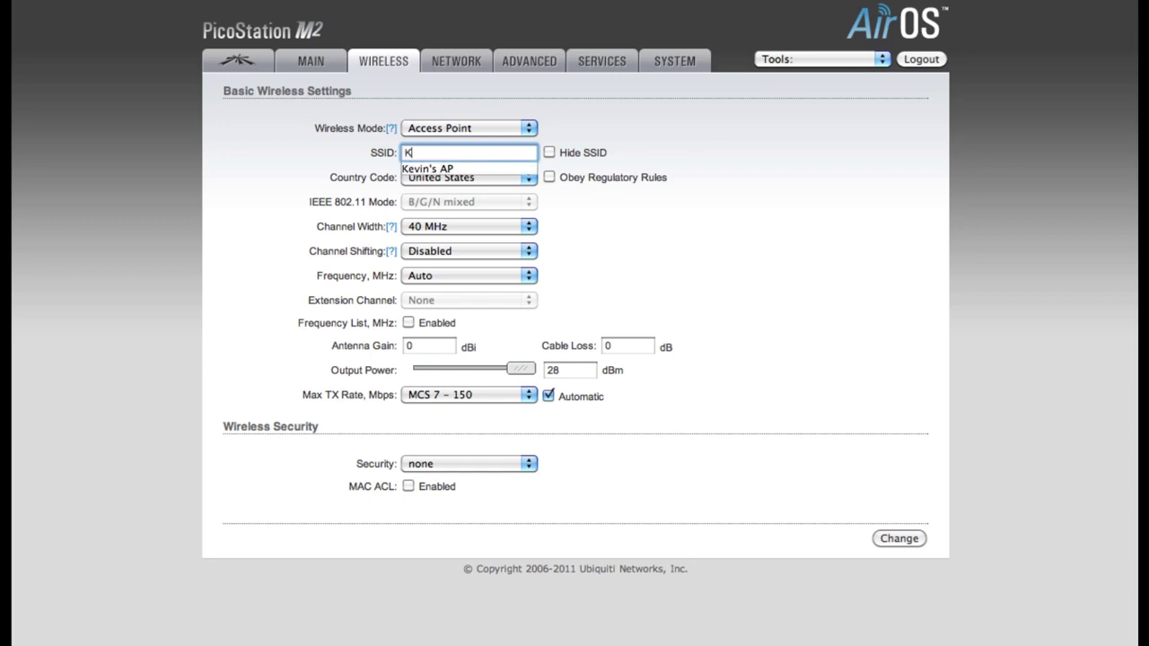
type("evin's AS")
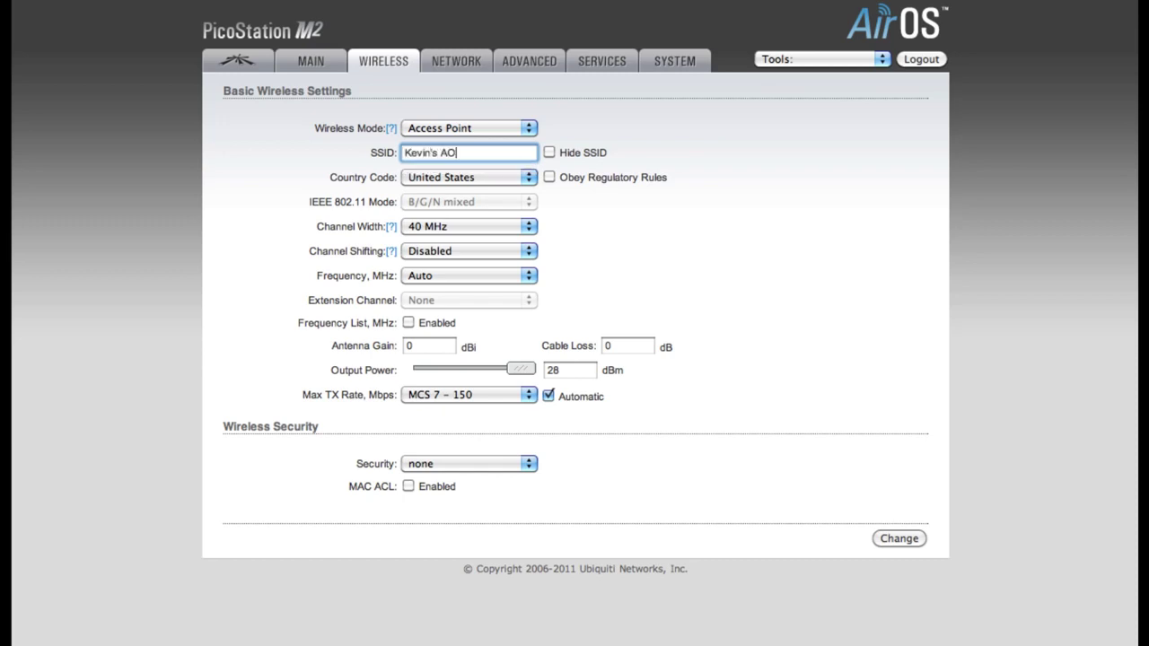
key("BackSpace")
type("P")
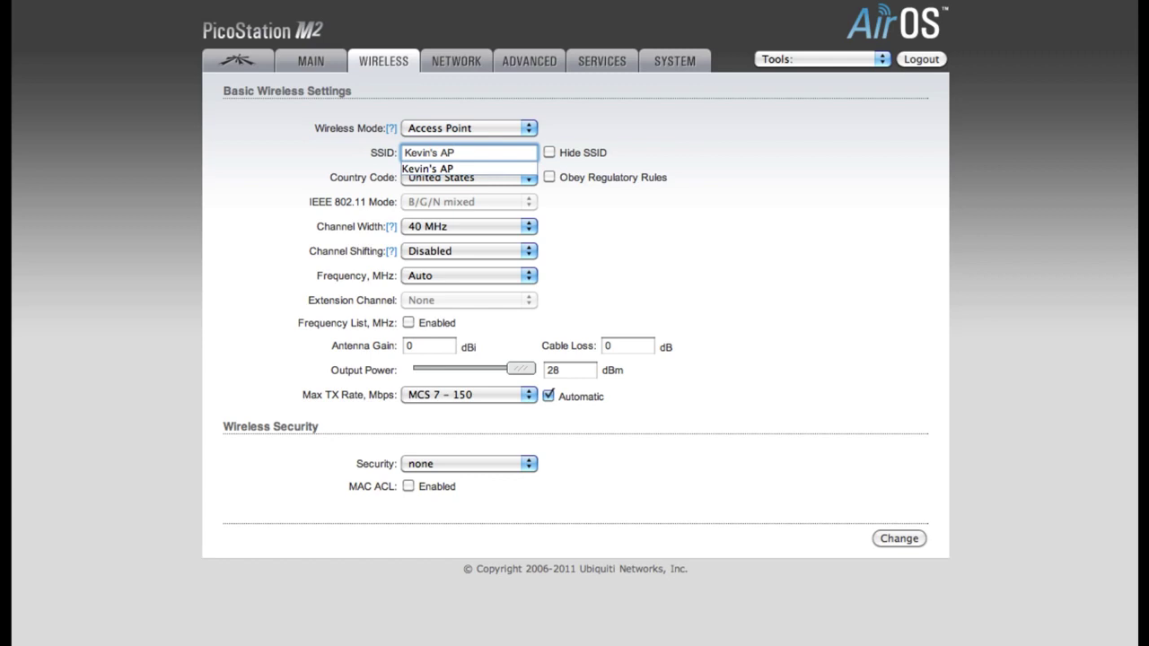
left_click(770, 177)
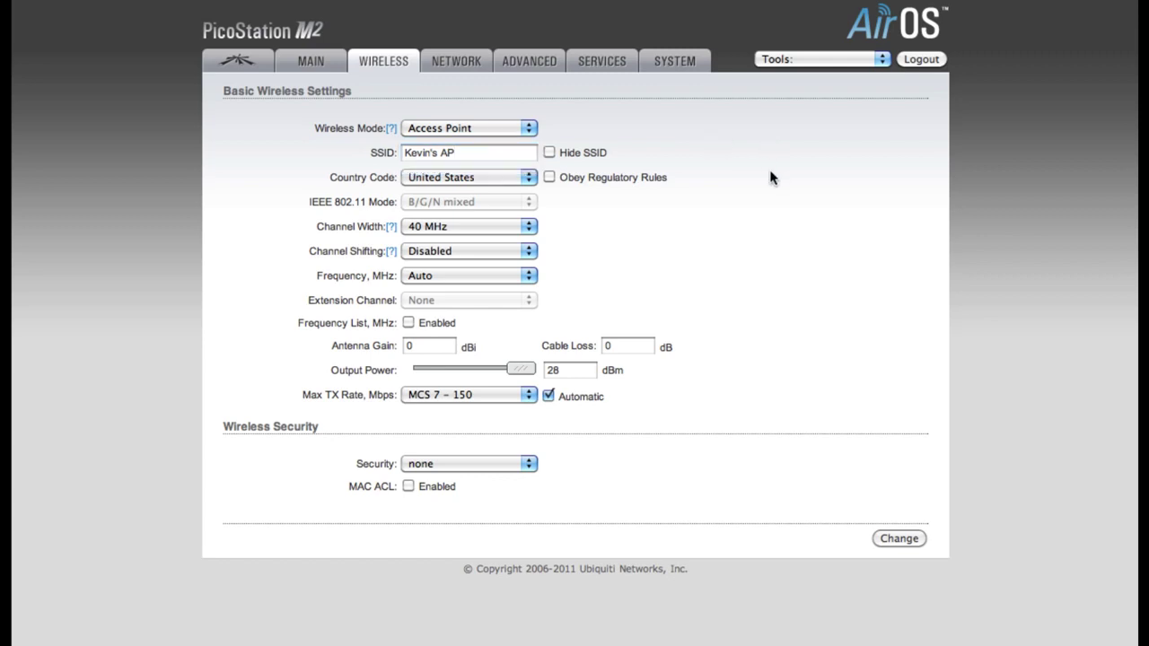
Set the channel width to 20 MHz and keep the frequency on Auto
left_click(528, 228)
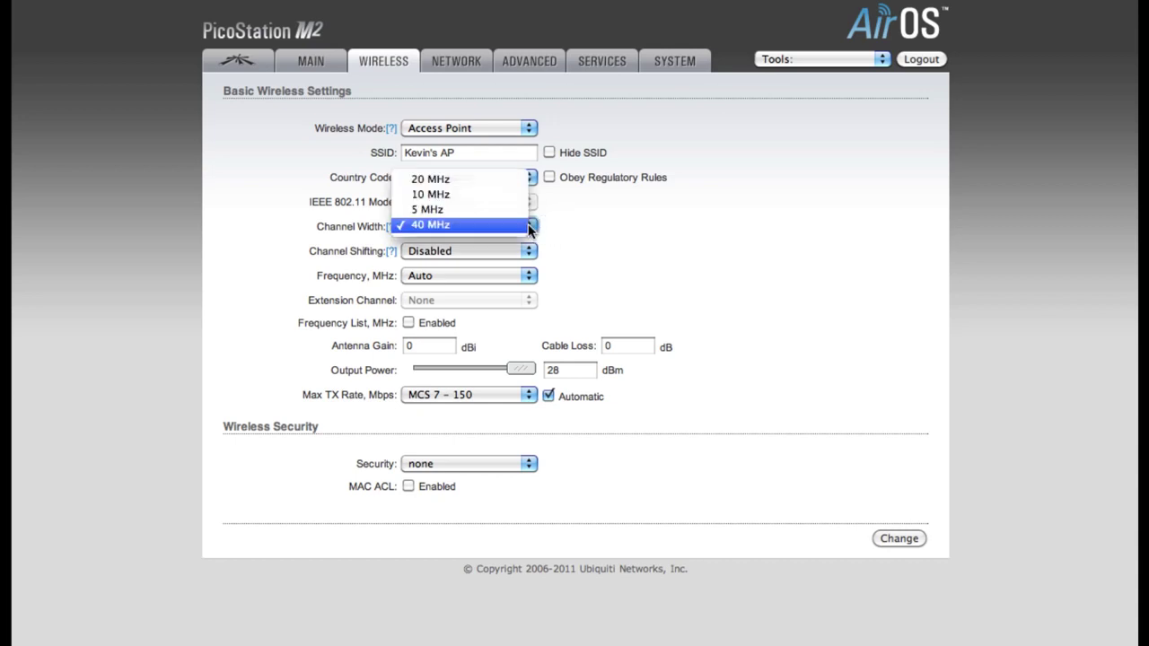
left_click(462, 182)
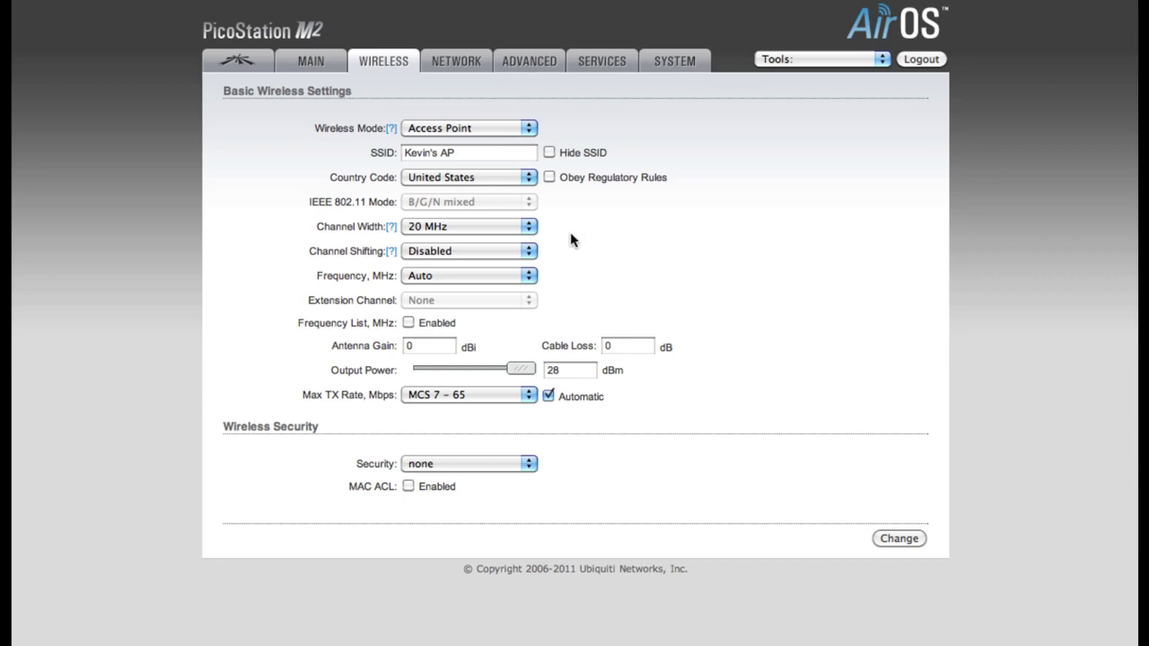
left_click(531, 277)
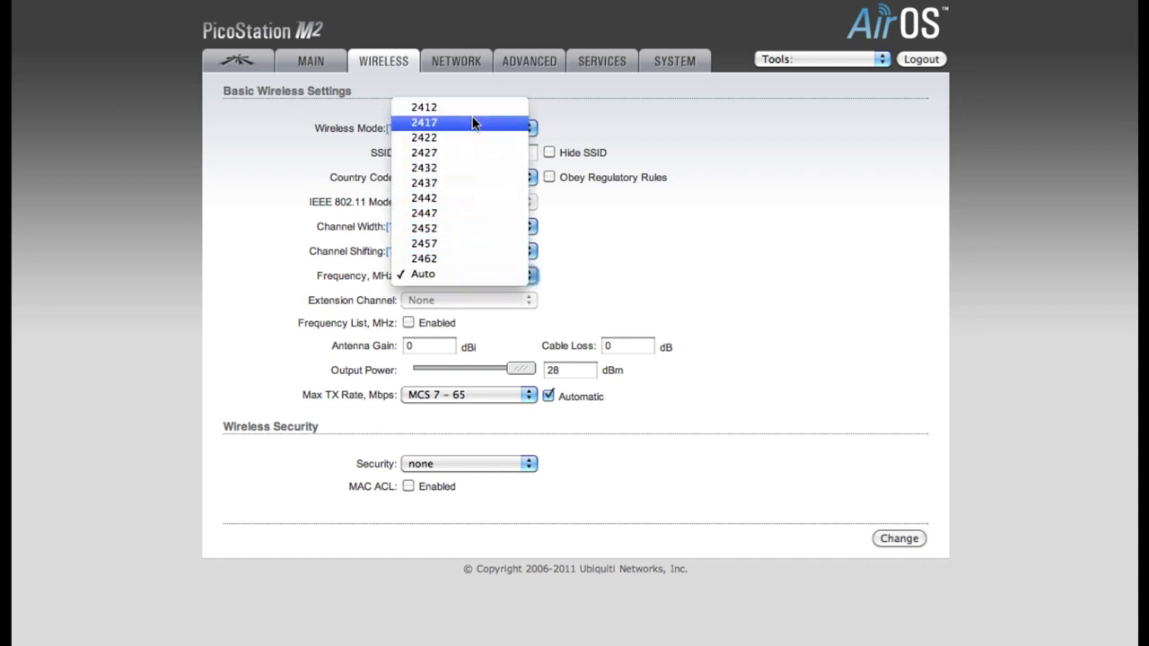
left_click(446, 276)
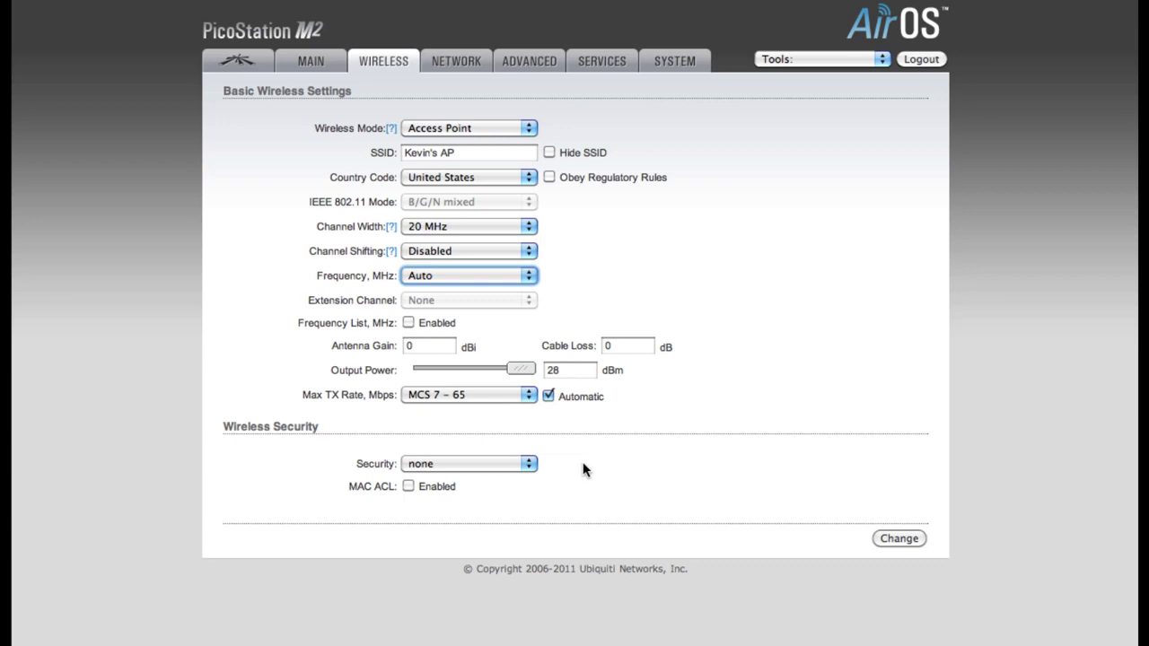
Set the wireless security to WPA2-AES, enter the WPA preshared key, and save the wireless settings
left_click(529, 465)
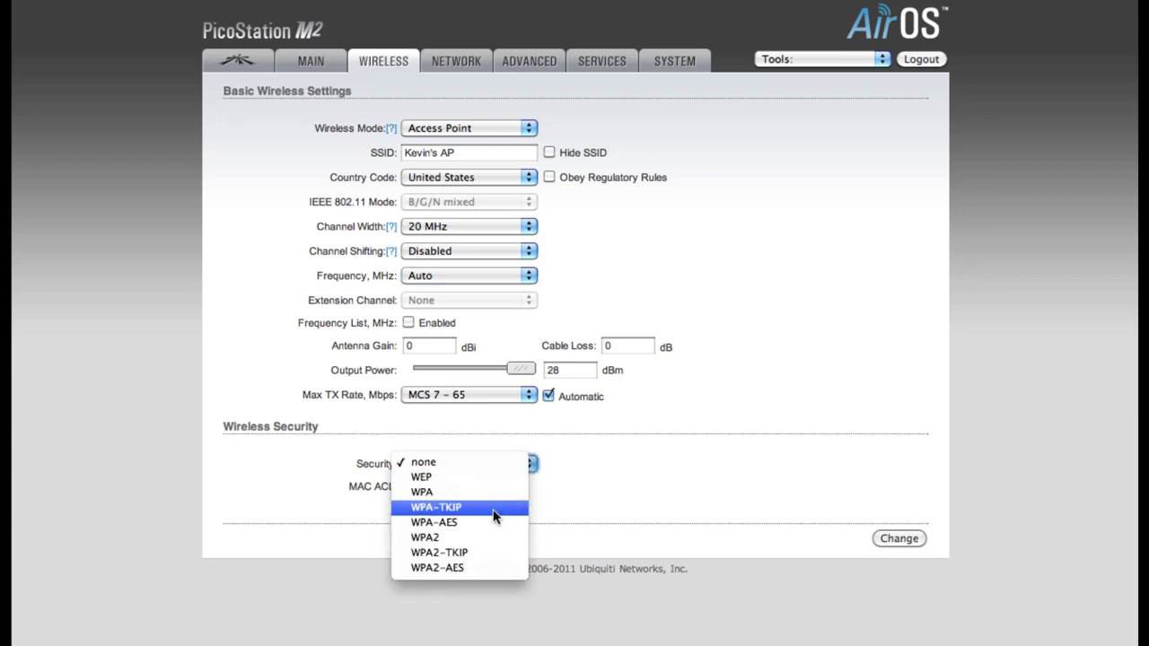
left_click(473, 569)
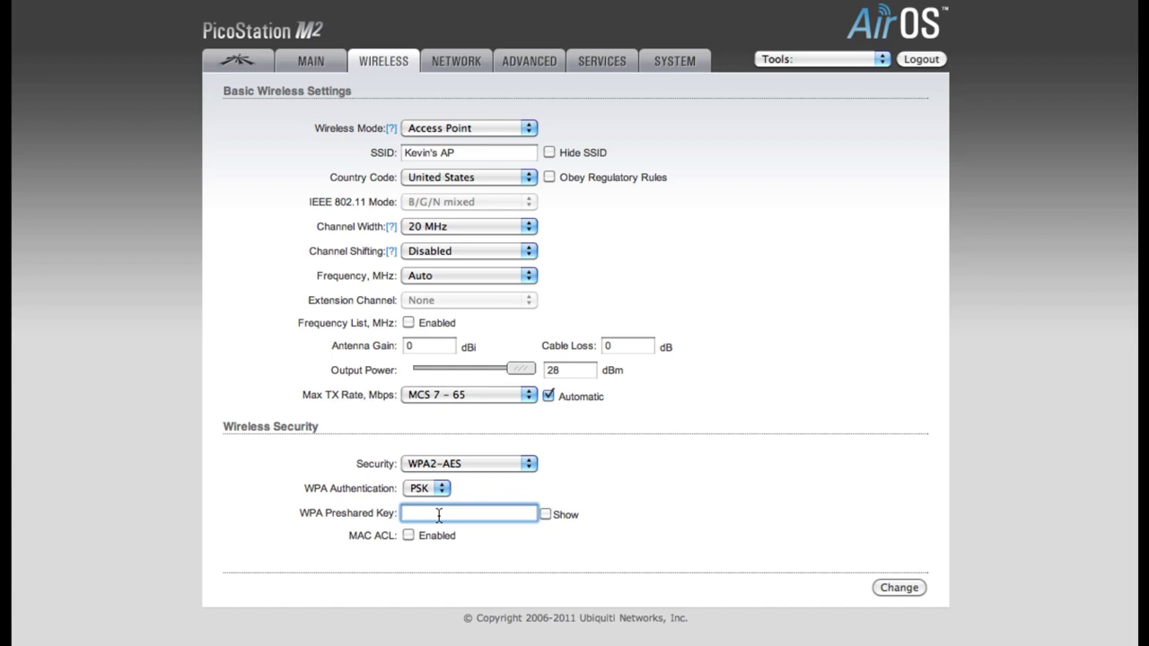
type("••••••••")
left_click(911, 588)
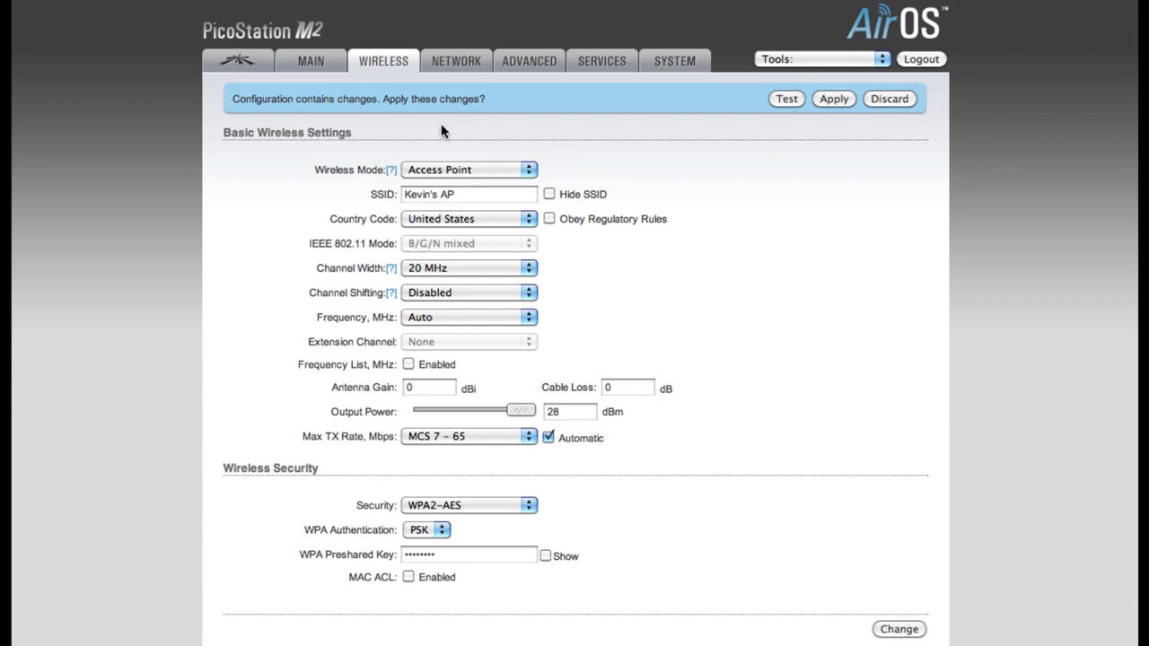
Disable AirMax in the AirMax settings and save the change
left_click(235, 64)
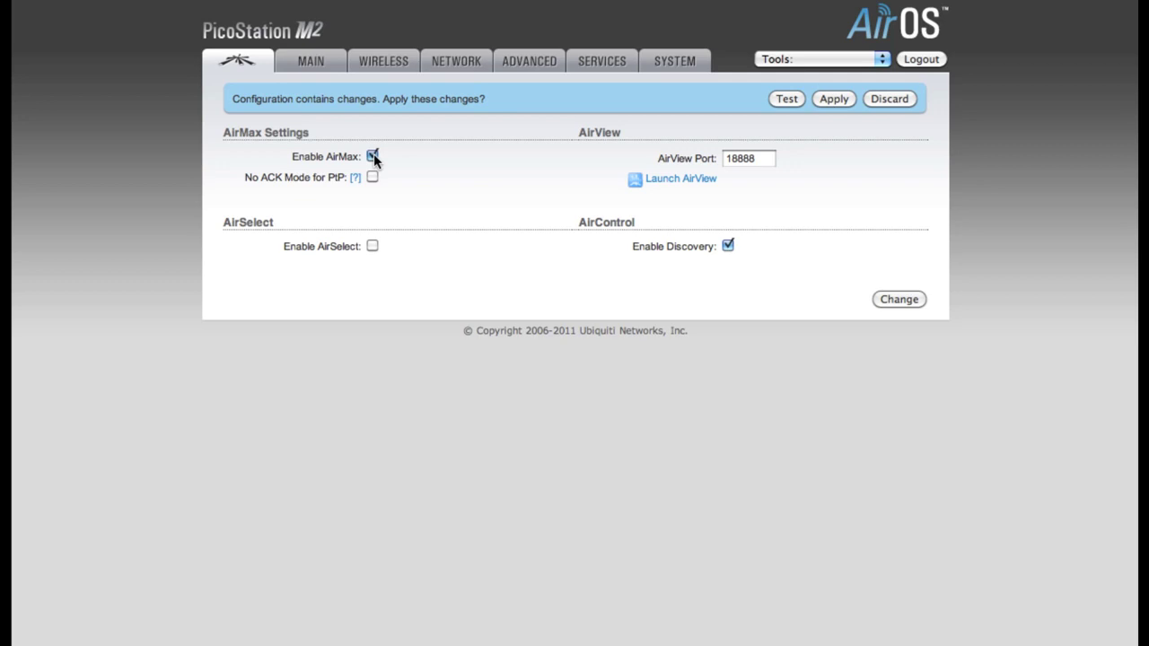
left_click(372, 157)
left_click(893, 298)
Set the primary DNS IP to 192.168.1.1 in the static bridge network settings
left_click(457, 61)
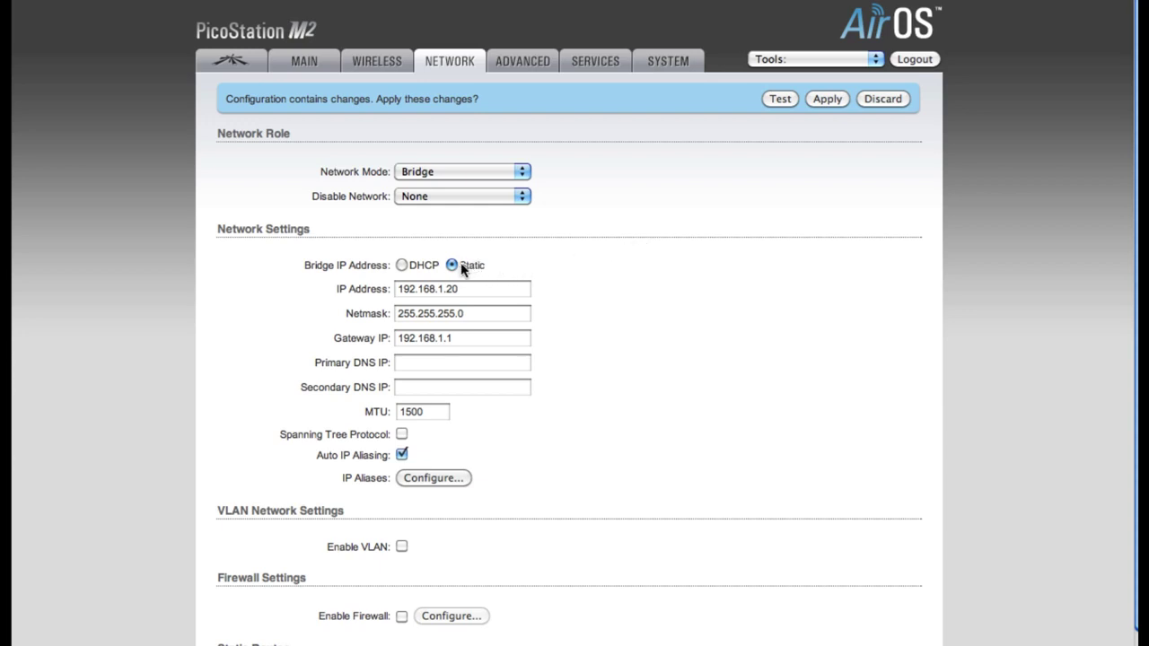
left_click(493, 291)
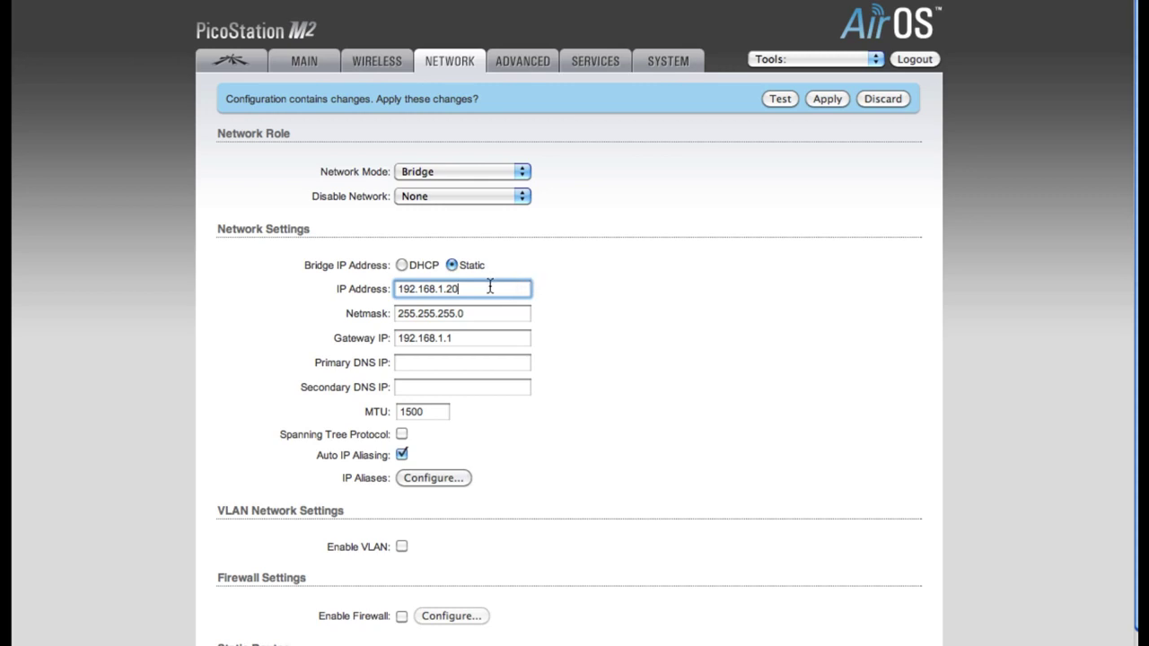
left_click(485, 314)
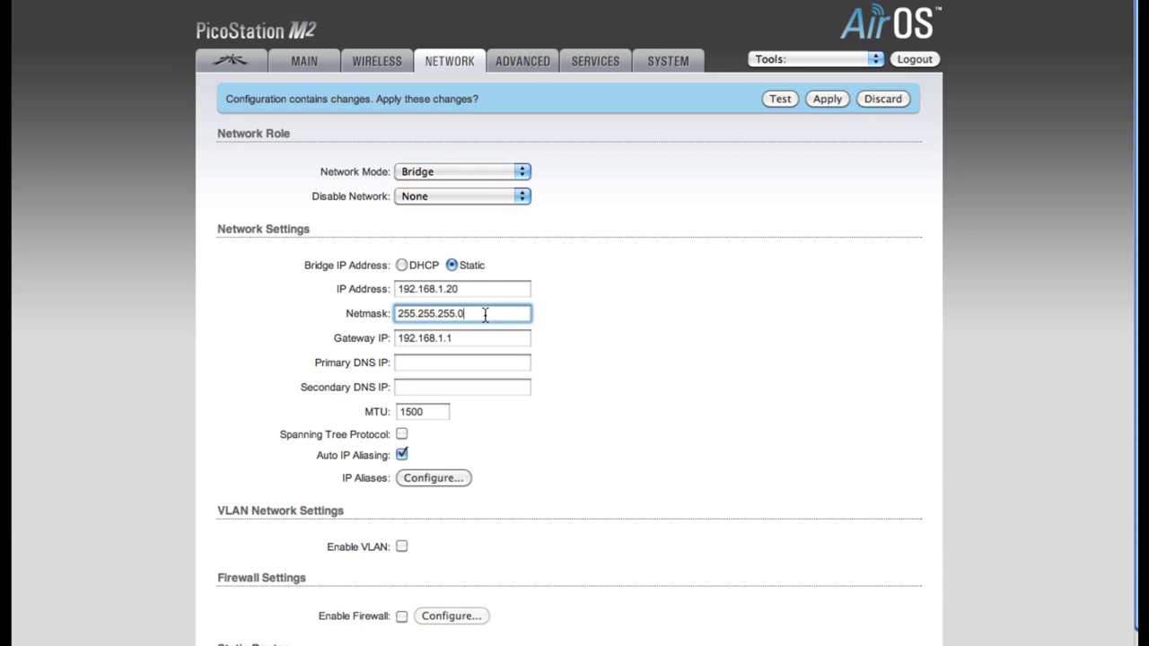
left_click(481, 338)
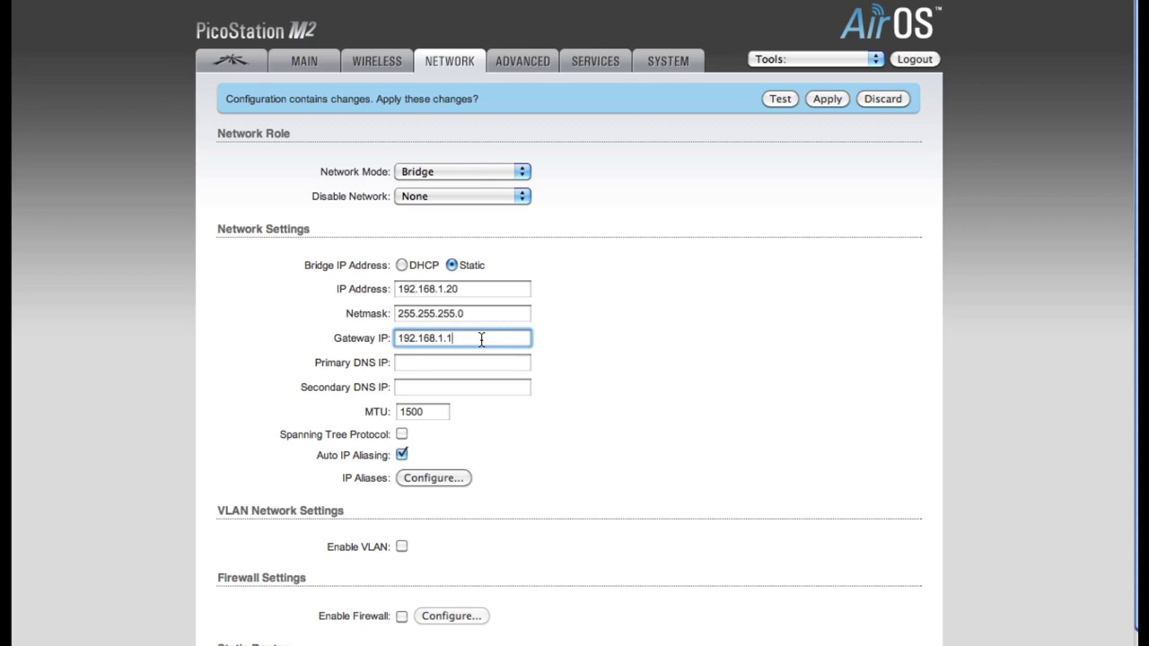
left_click(473, 362)
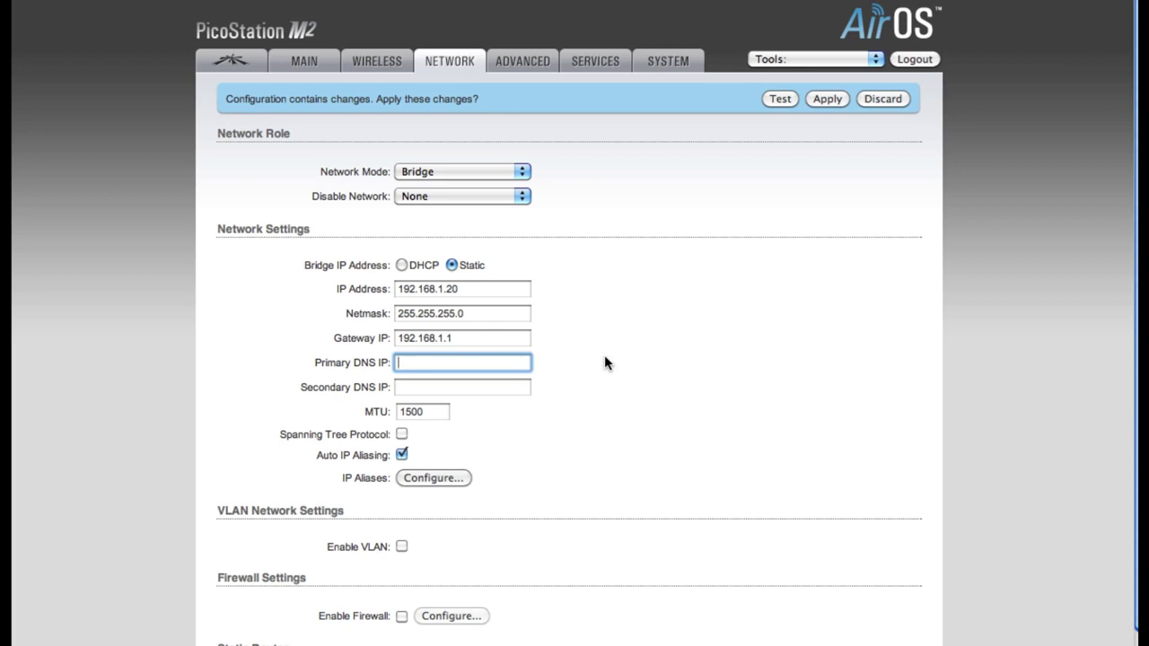
type("192.168.1.1")
Check the remaining network settings, including the IP address and gateway, and apply the pending configuration changes to the device
left_click(484, 289)
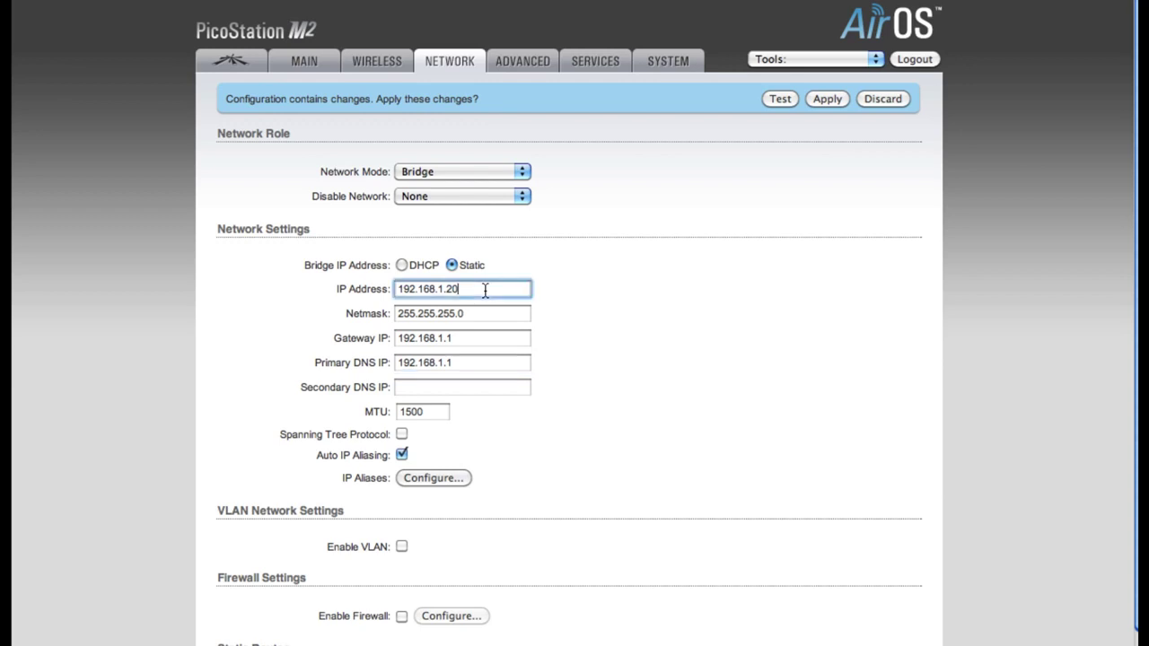
left_click(504, 340)
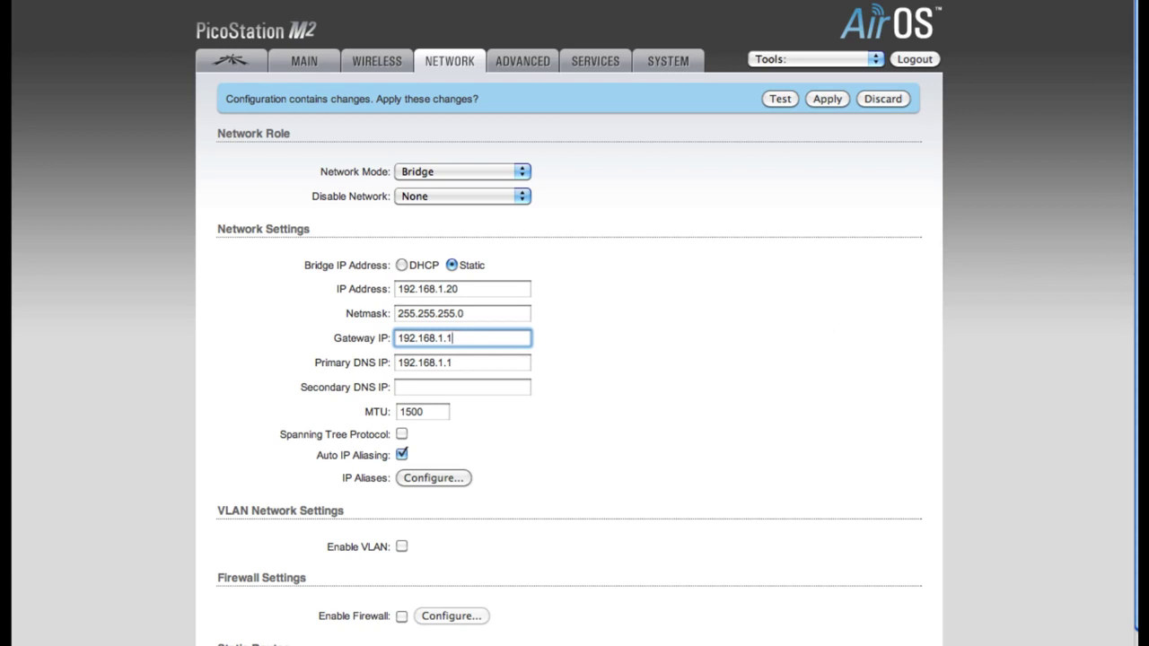
scroll(574, 323, "down", 2)
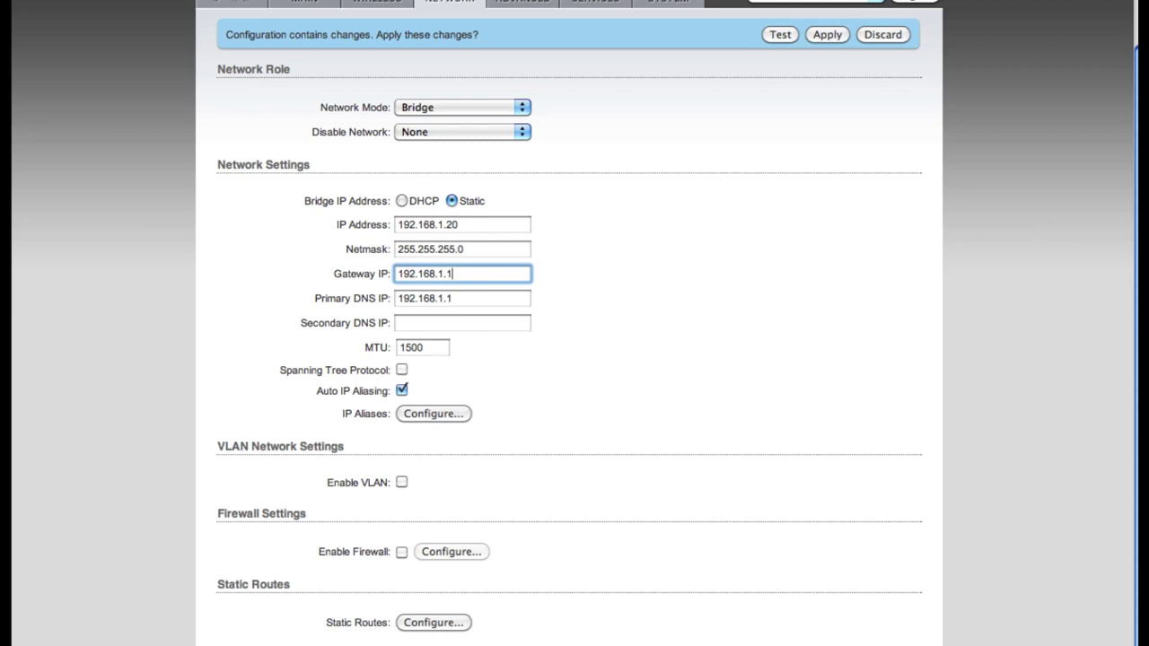
scroll(574, 323, "up", 2)
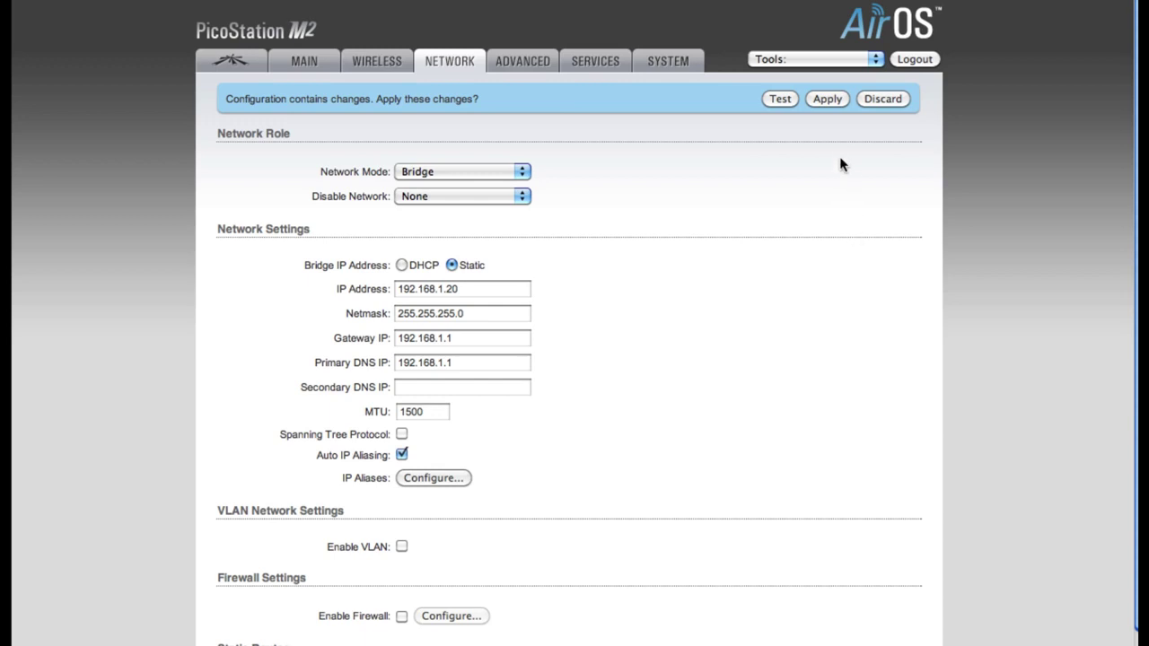
left_click(826, 99)
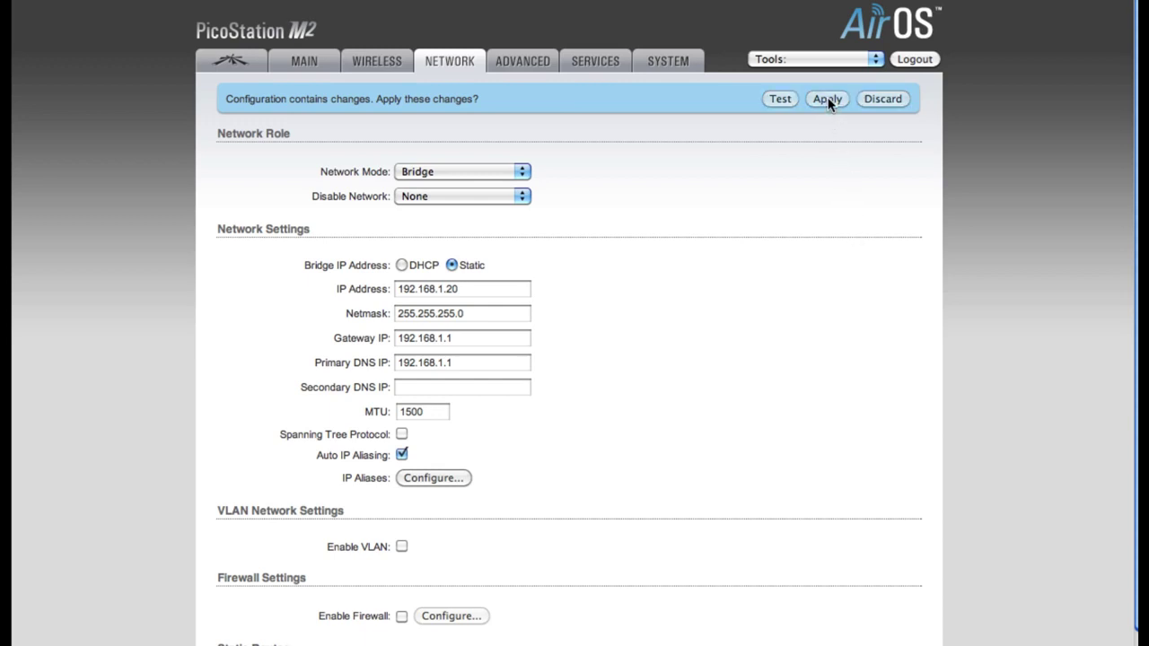